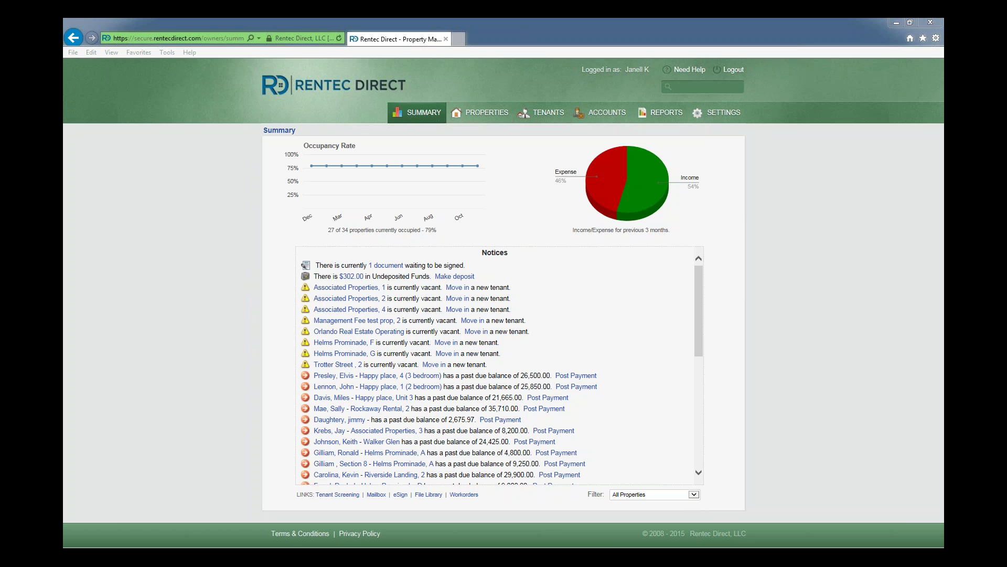
Go to Settings > Utilities to open the 2015 1099 e-File list of vendors and owners
{"action": "left_click", "coordinate": [712, 117]}
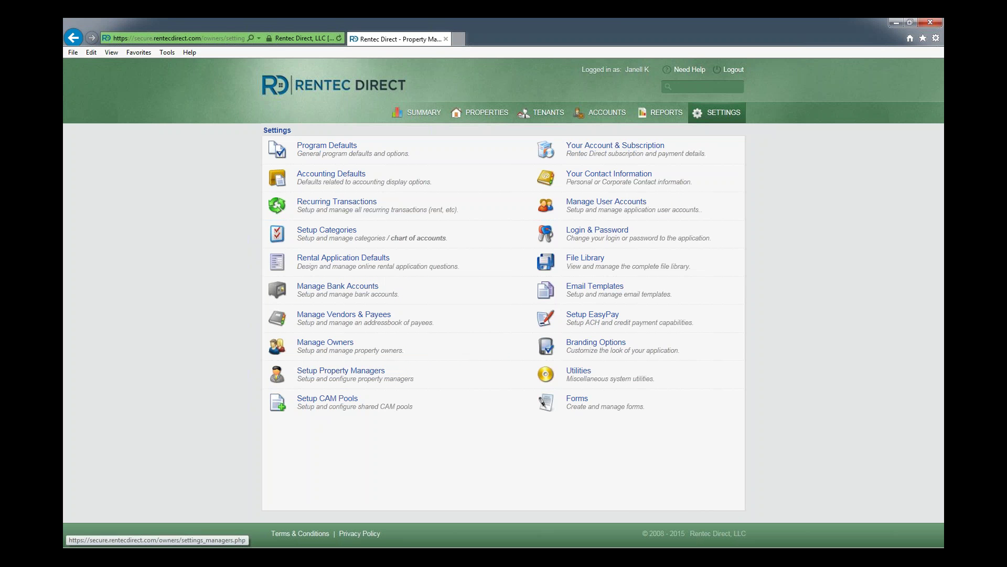
{"action": "left_click", "coordinate": [575, 373]}
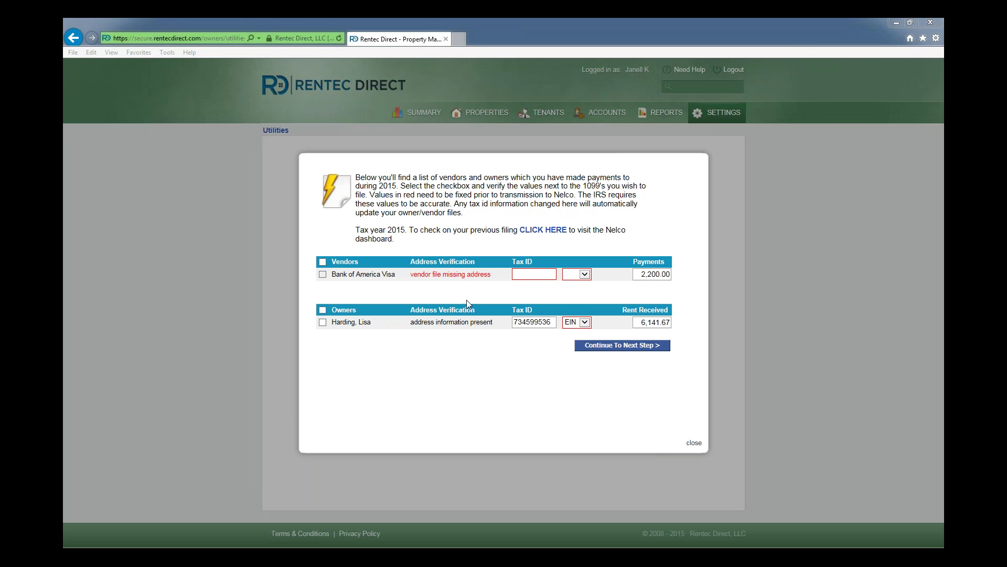
Select the single owner for 1099 filing, review it, and continue to Nelco e-file
{"action": "left_click", "coordinate": [323, 324]}
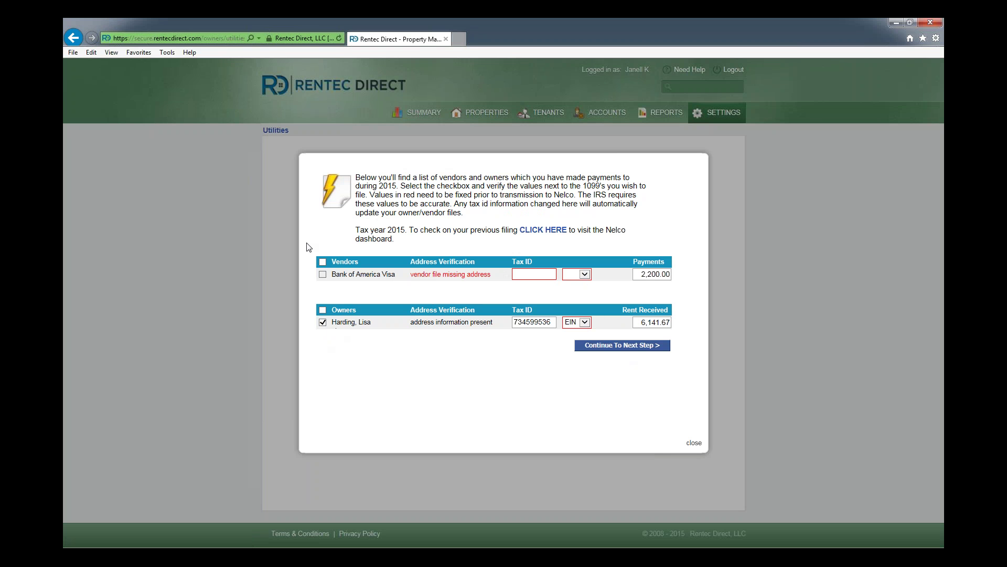
{"action": "left_click", "coordinate": [614, 347]}
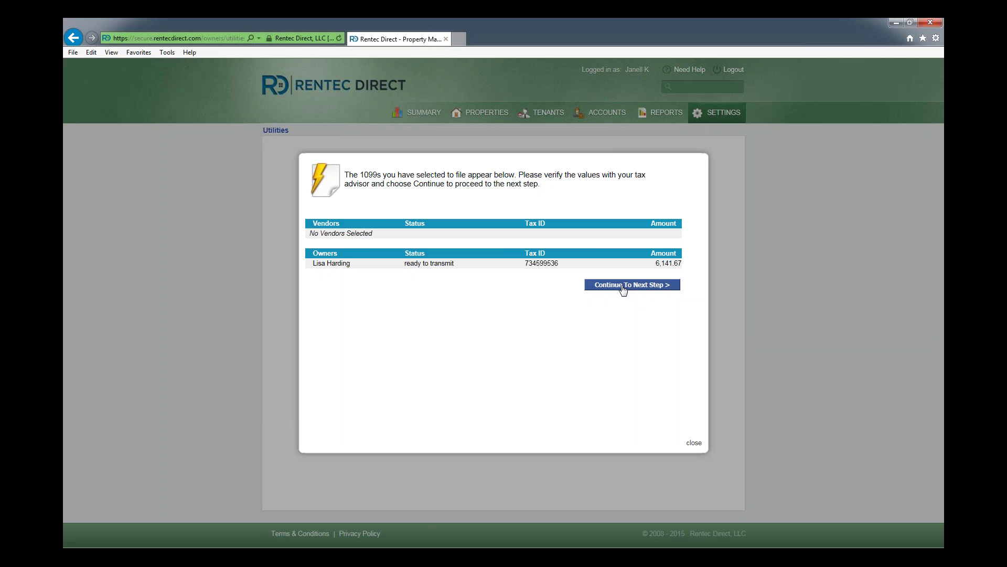
{"action": "left_click", "coordinate": [623, 287]}
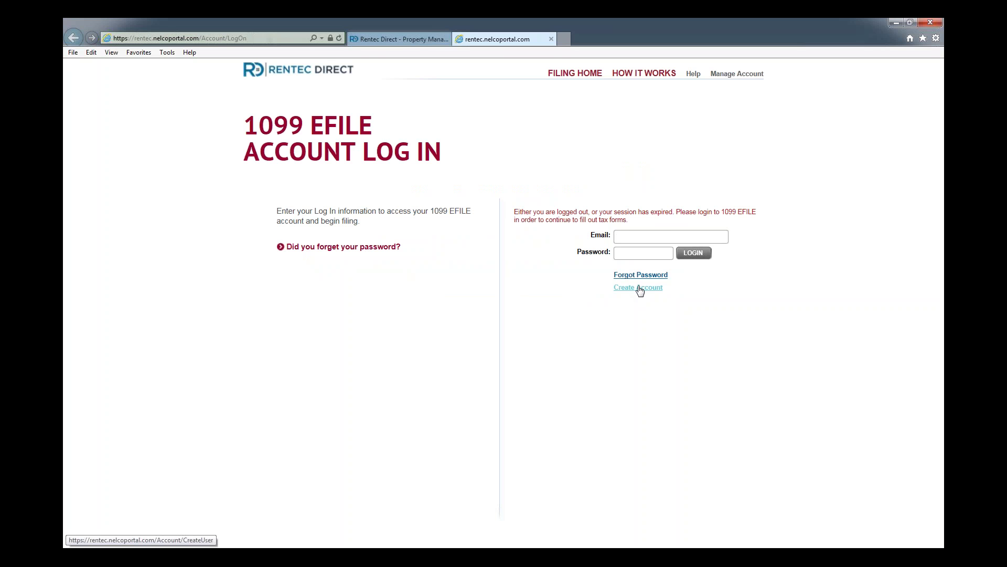
Sign in to the Nelco 1099 eFile account with the account email and password
{"action": "left_click", "coordinate": [639, 288]}
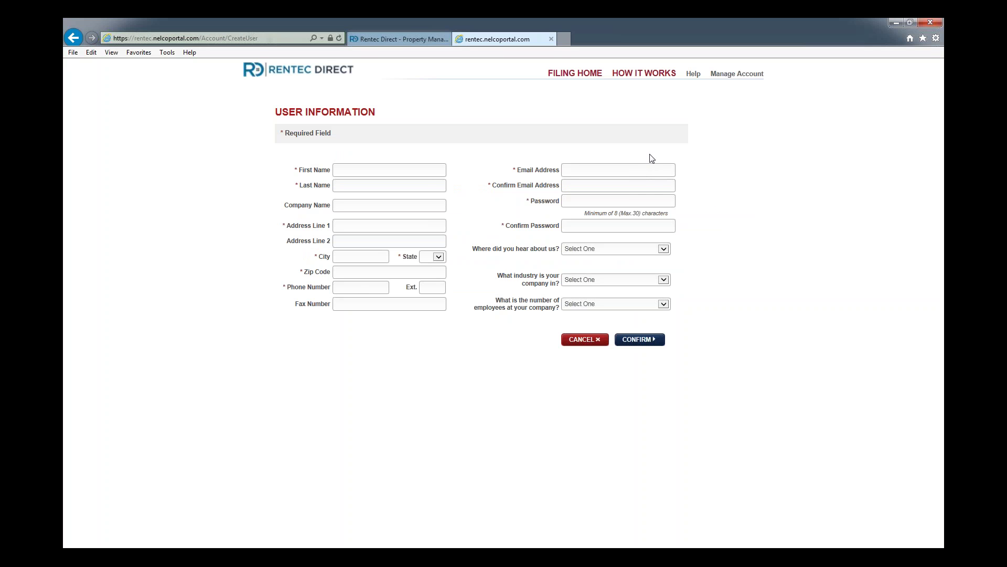
{"action": "left_click", "coordinate": [73, 38]}
{"action": "left_click", "coordinate": [642, 240]}
{"action": "type", "text": "j"}
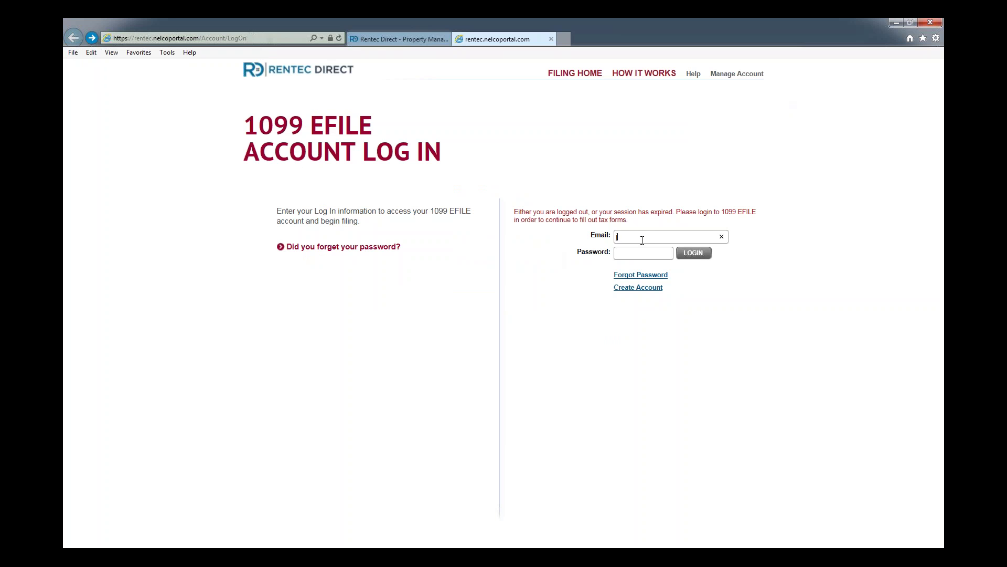
{"action": "key", "text": "Return"}
{"action": "left_click", "coordinate": [694, 253]}
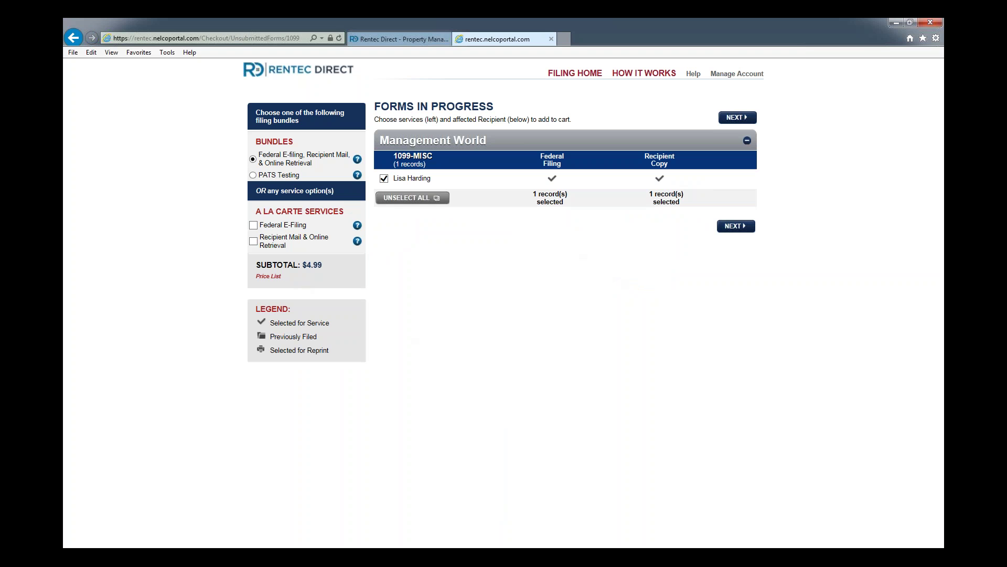
Try the a la carte services, then keep the $4.99 Federal E-filing bundle and continue
{"action": "left_click", "coordinate": [254, 225]}
{"action": "left_click", "coordinate": [253, 240]}
{"action": "left_click", "coordinate": [254, 159]}
{"action": "left_click", "coordinate": [735, 228]}
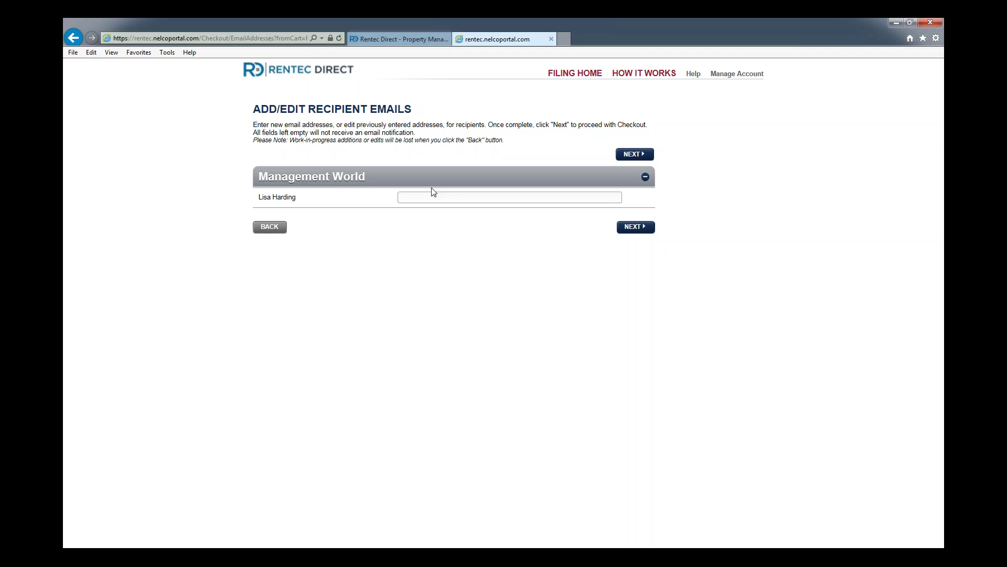
Continue past Add/Edit Recipient Emails without entering any recipient email
{"action": "left_click", "coordinate": [644, 229]}
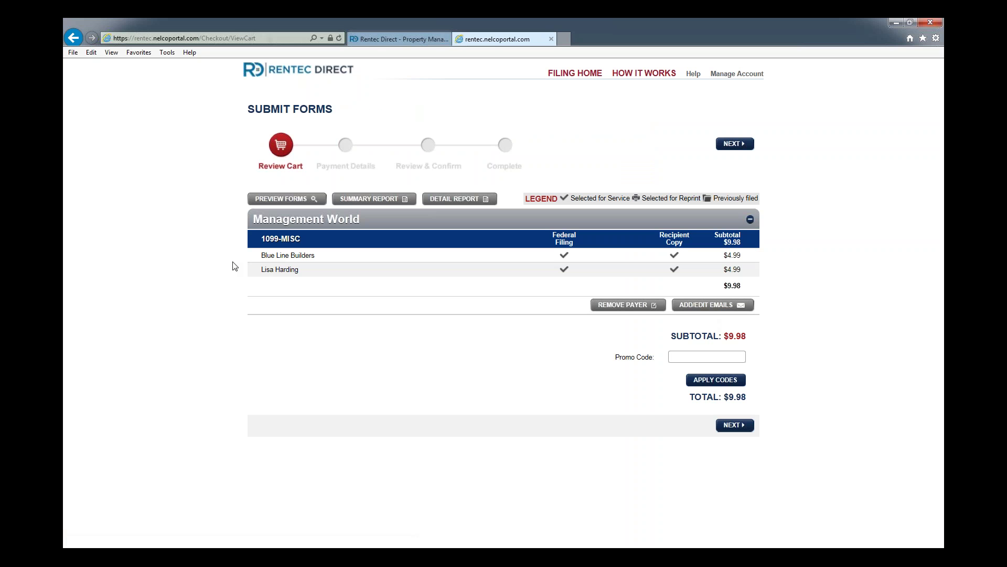
Generate the 1099_1.pdf forms preview from the Review Cart page
{"action": "left_click", "coordinate": [293, 200]}
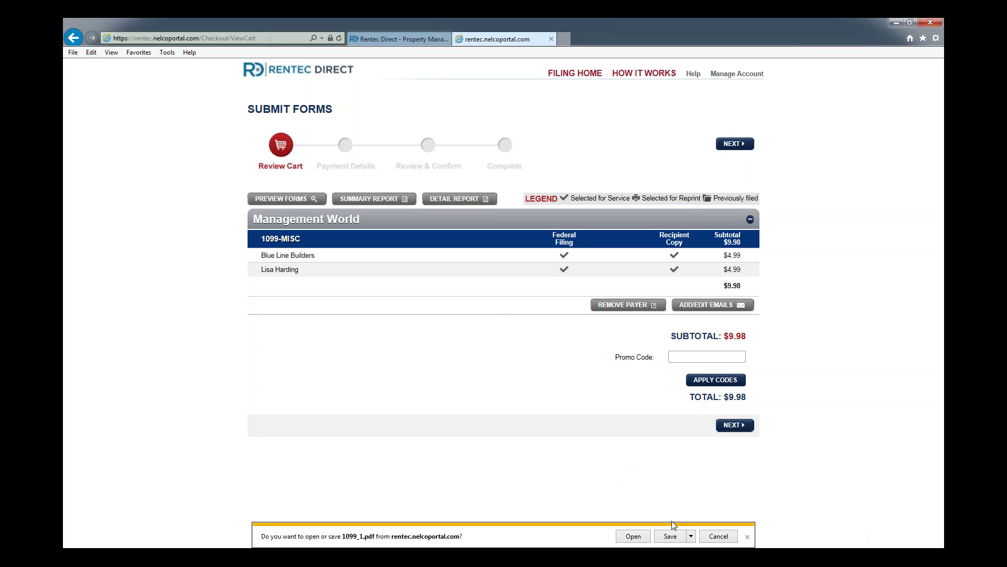
Open 1099_1.pdf in Adobe Reader, scroll through the 1099-MISC and 1096 previews, then close it
{"action": "left_click", "coordinate": [638, 539]}
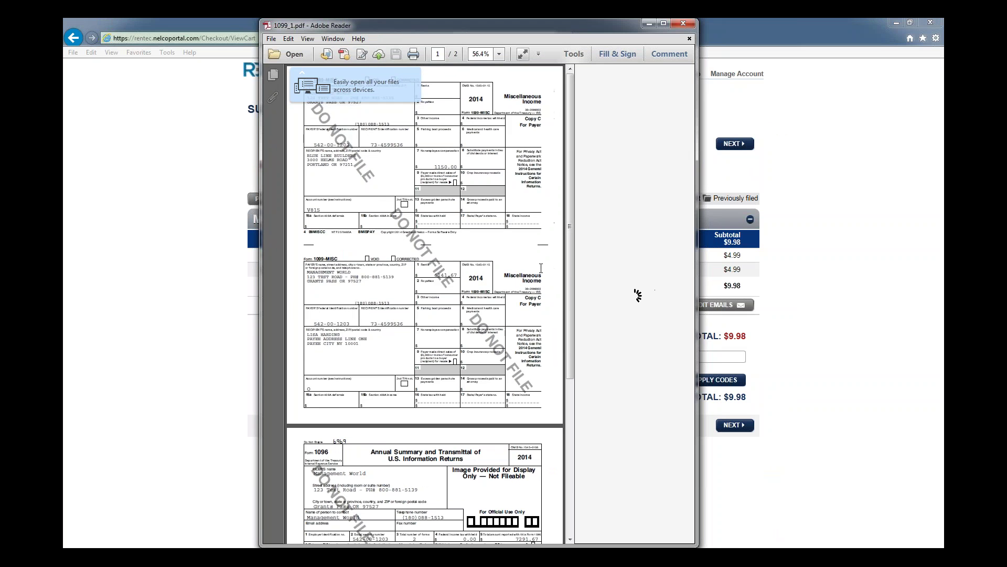
{"action": "scroll", "coordinate": [636, 292], "scroll_direction": "down", "scroll_amount": 5}
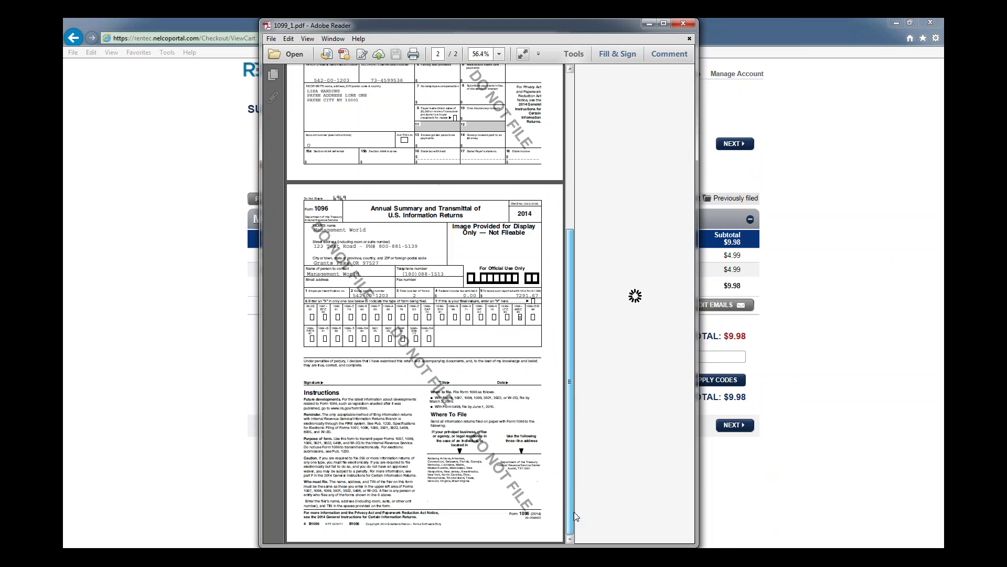
{"action": "left_click", "coordinate": [683, 23]}
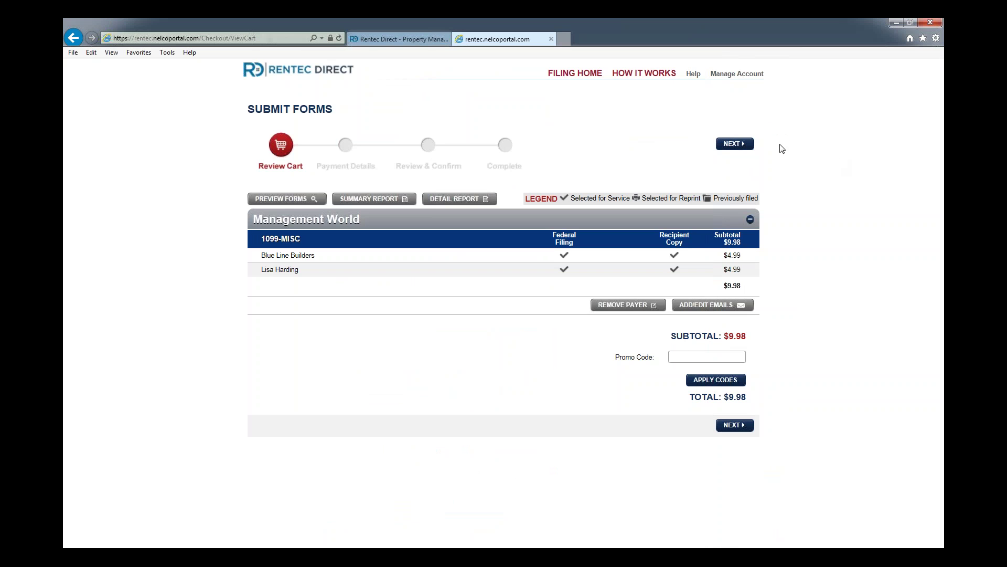
On Payment Details, enter the cardholder name and the card number
{"action": "left_click", "coordinate": [744, 146]}
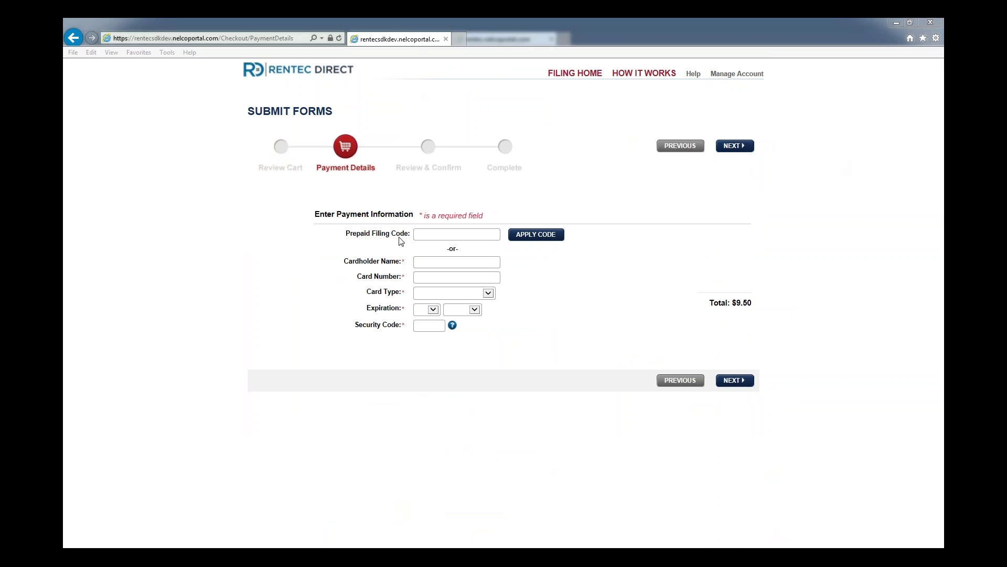
{"action": "left_click", "coordinate": [430, 264]}
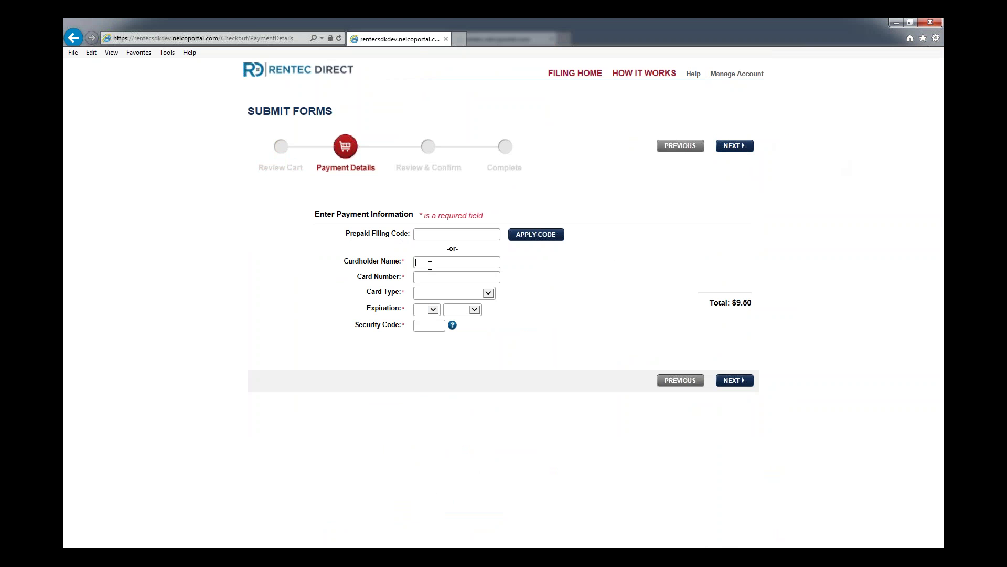
{"action": "type", "text": "JAso"}
{"action": "key", "text": "BackSpace"}
{"action": "key", "text": "BackSpace"}
{"action": "key", "text": "BackSpace"}
{"action": "type", "text": "ason"}
{"action": "type", "text": "4111111111111111"}
Choose Visa as card type, set expiration 11/2015, and enter the card's security code
{"action": "key", "text": "Tab"}
{"action": "key", "text": "v"}
{"action": "key", "text": "Tab"}
{"action": "key", "text": "1"}
{"action": "key", "text": "1"}
{"action": "key", "text": "Tab"}
{"action": "key", "text": "Tab"}
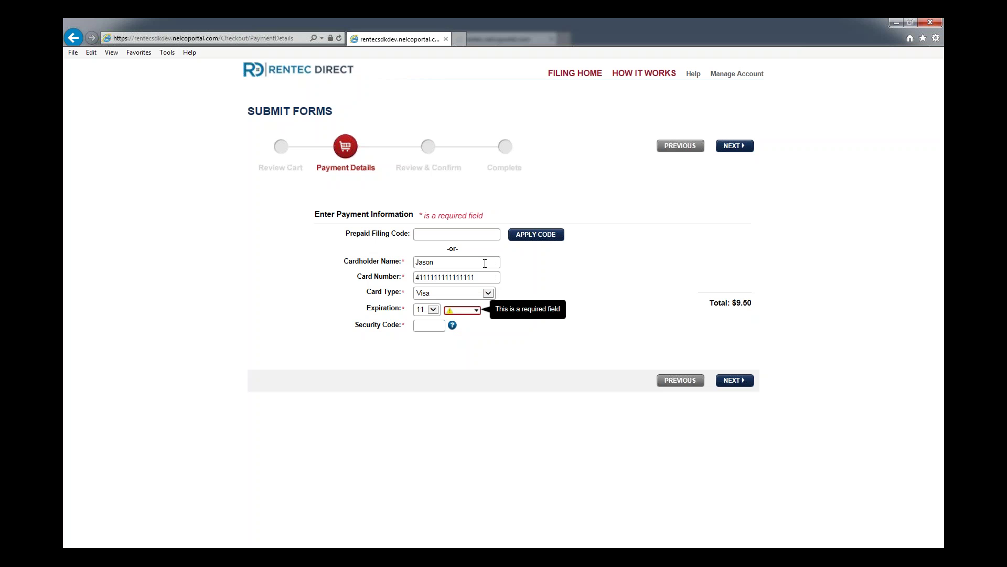
{"action": "key", "text": "2"}
{"action": "key", "text": "Tab"}
{"action": "type", "text": "123"}
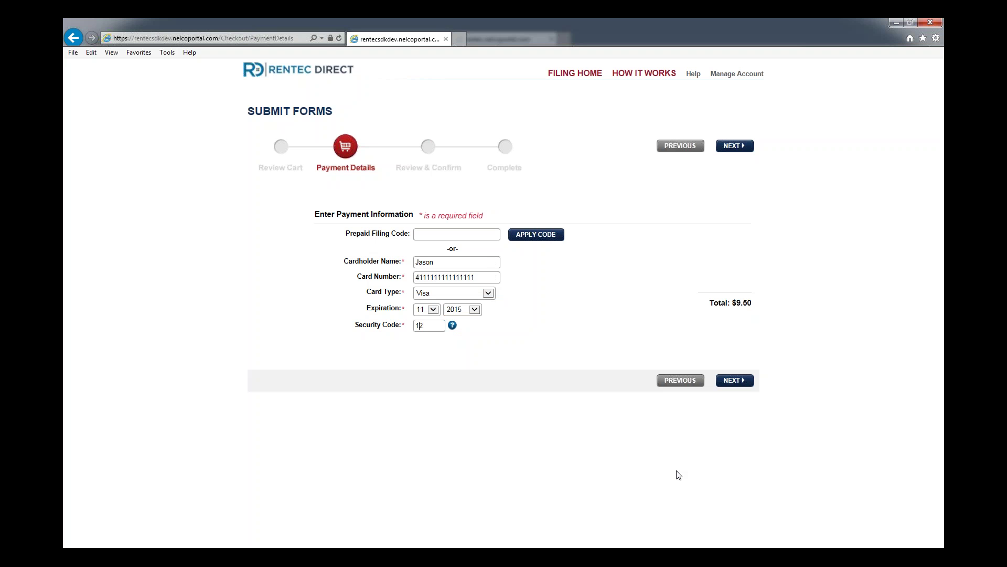
Review the order, accept the terms, and submit Blue Line Builders' 1099-MISC filing
{"action": "left_click", "coordinate": [745, 381]}
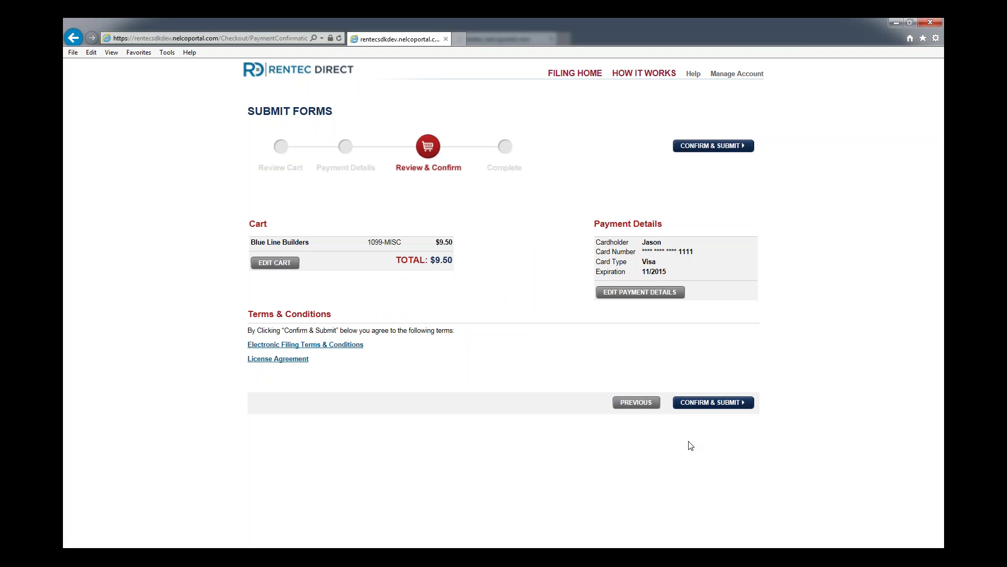
{"action": "left_click", "coordinate": [260, 264]}
{"action": "left_click", "coordinate": [737, 406]}
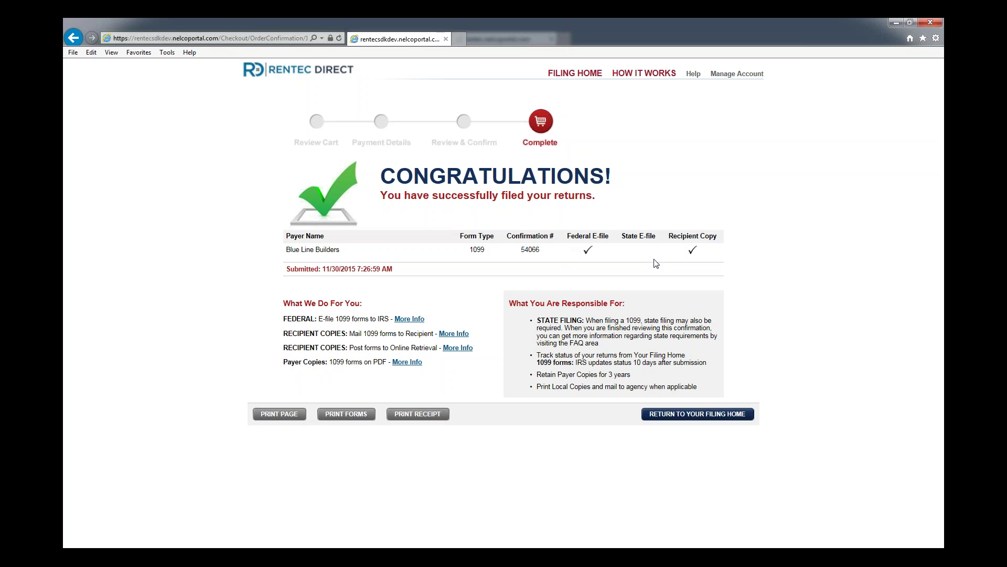
Return to Filing Home and open Form Filing History showing the 2015 and 2014 submissions
{"action": "left_click", "coordinate": [580, 74]}
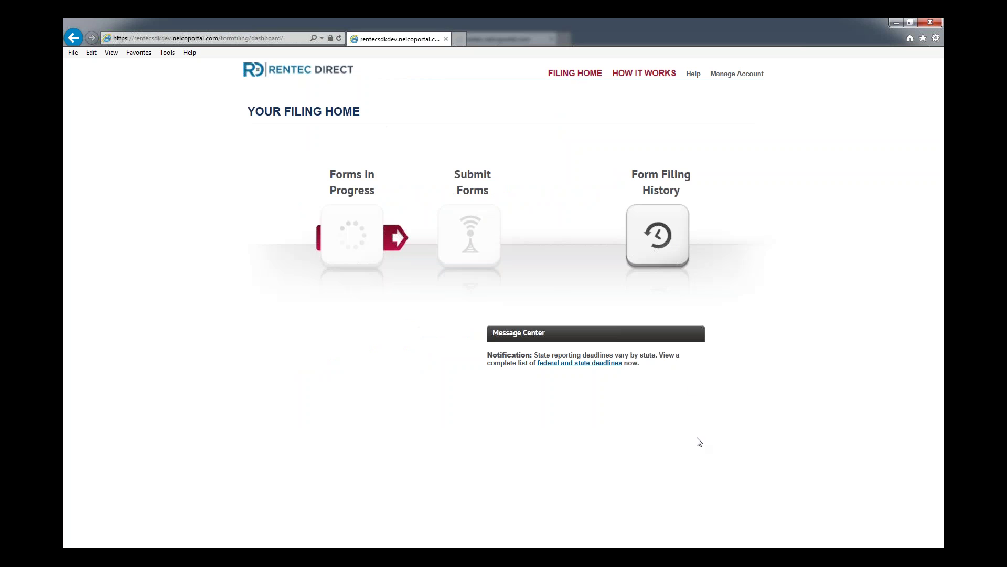
{"action": "left_click", "coordinate": [664, 249]}
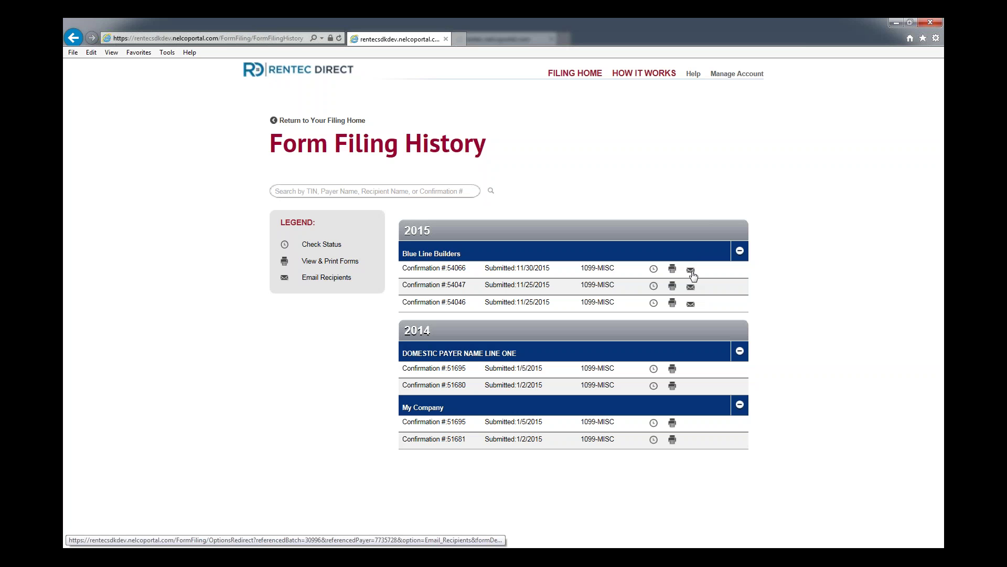
Enter the owner's e-mail address for the latest Blue Line Builders 1099-MISC confirmation, send the notification, and acknowledge the sent message
{"action": "left_click", "coordinate": [692, 272]}
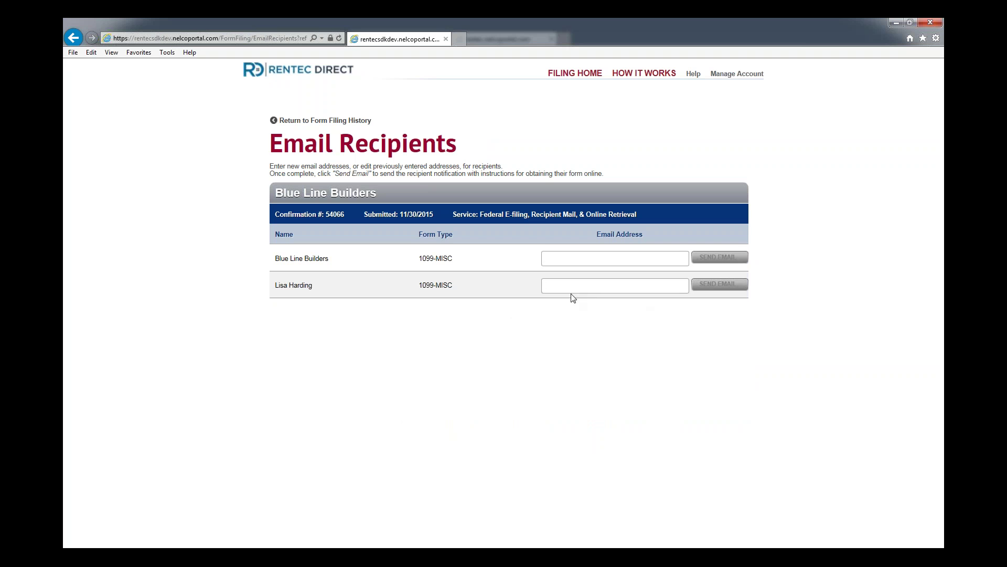
{"action": "left_click", "coordinate": [573, 286]}
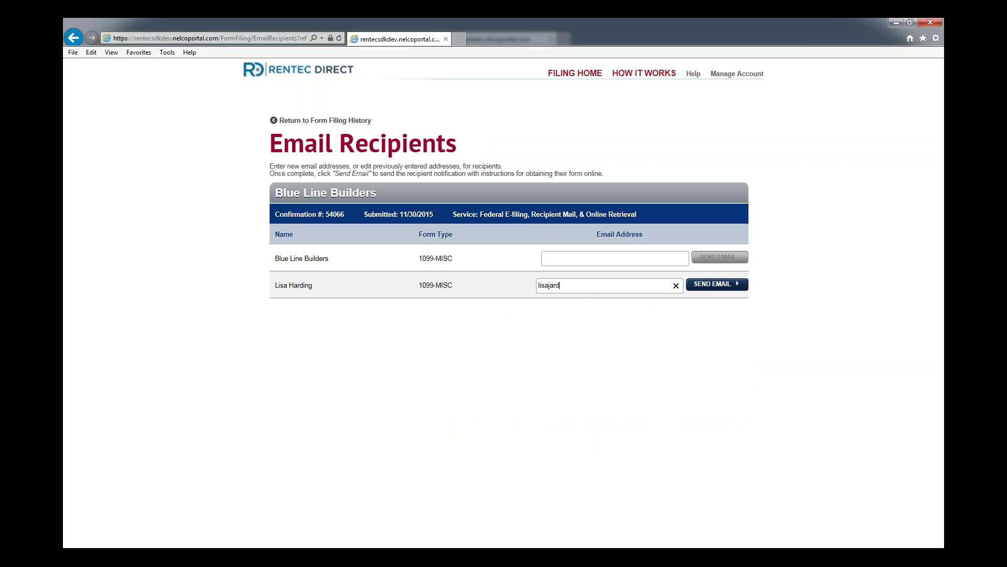
{"action": "left_click", "coordinate": [721, 291]}
{"action": "left_click", "coordinate": [732, 290]}
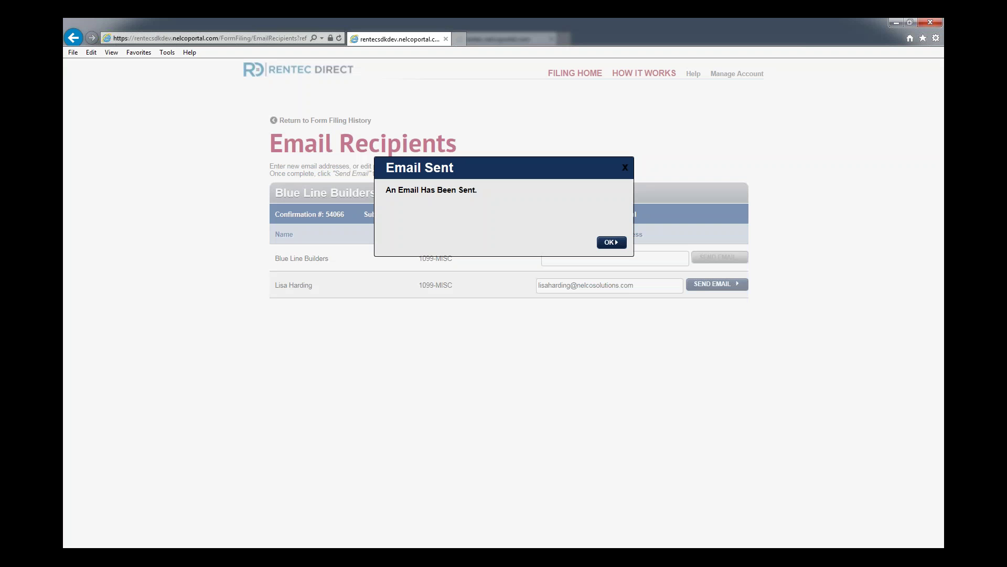
{"action": "left_click", "coordinate": [611, 241]}
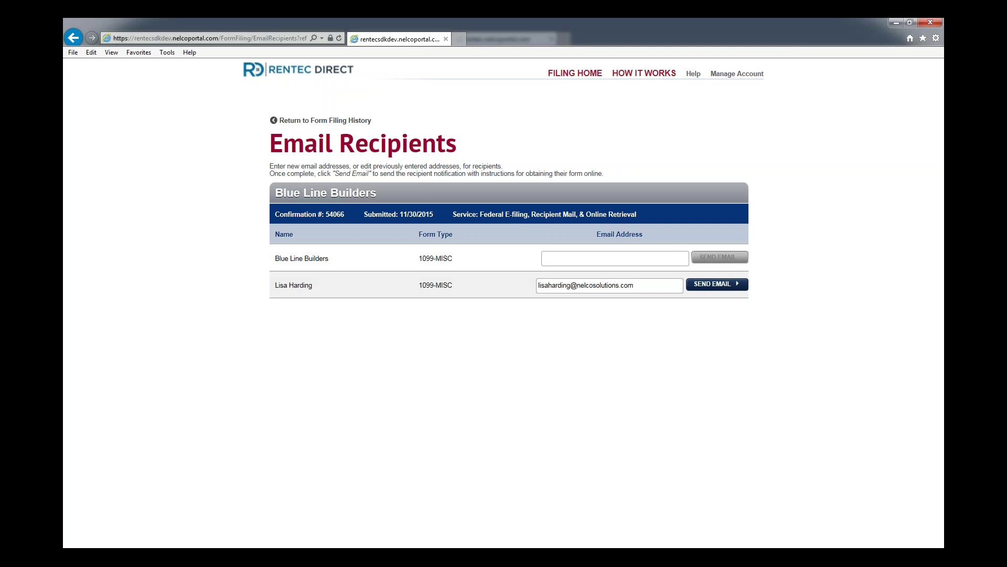